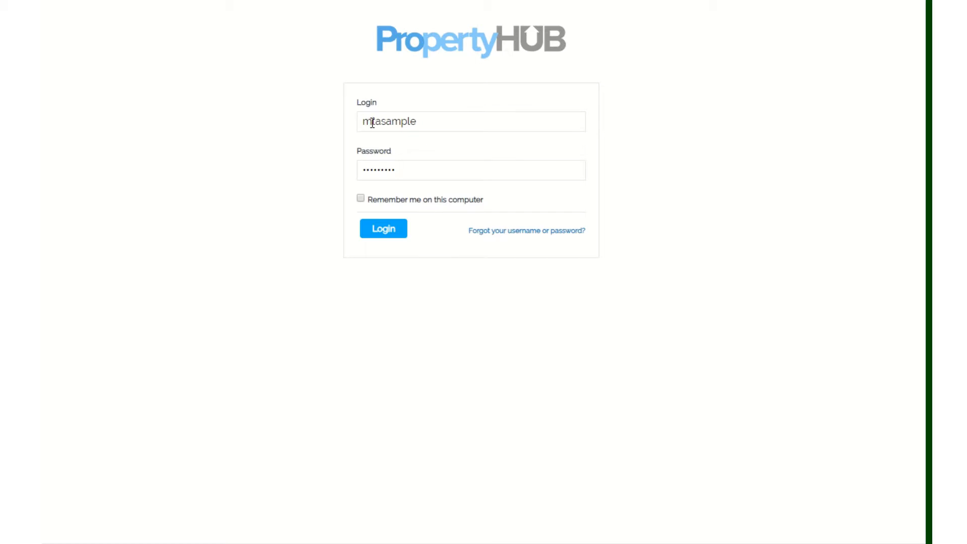
# Log in with the prefilled account username and password.
pyautogui.moveTo(372, 121); pyautogui.dragTo(352, 125)
pyautogui.moveTo(365, 169); pyautogui.dragTo(359, 166)
pyautogui.click(428, 170)
pyautogui.click(370, 234)
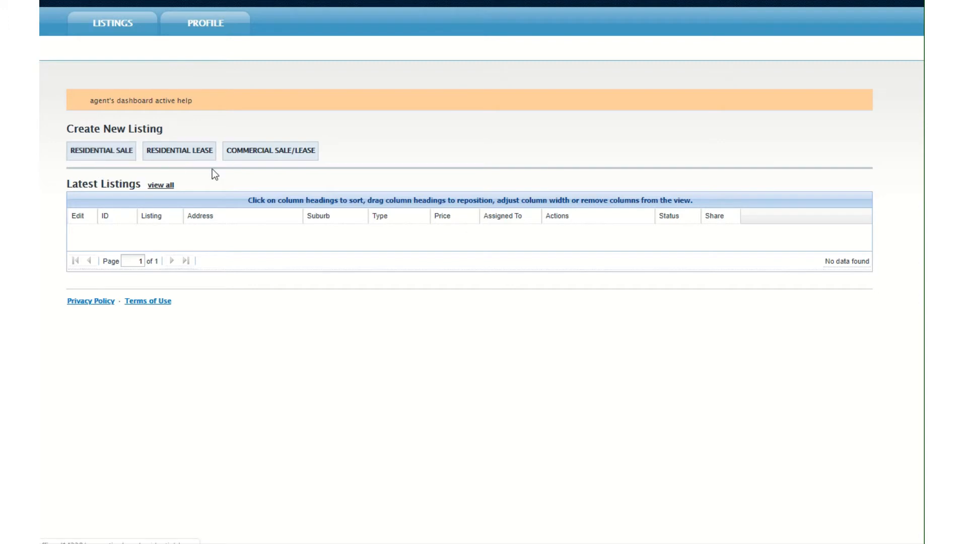
# Start a new residential sale listing and set the suburb to SYDNEY, Sydney City NSW 2000.
pyautogui.click(104, 155)
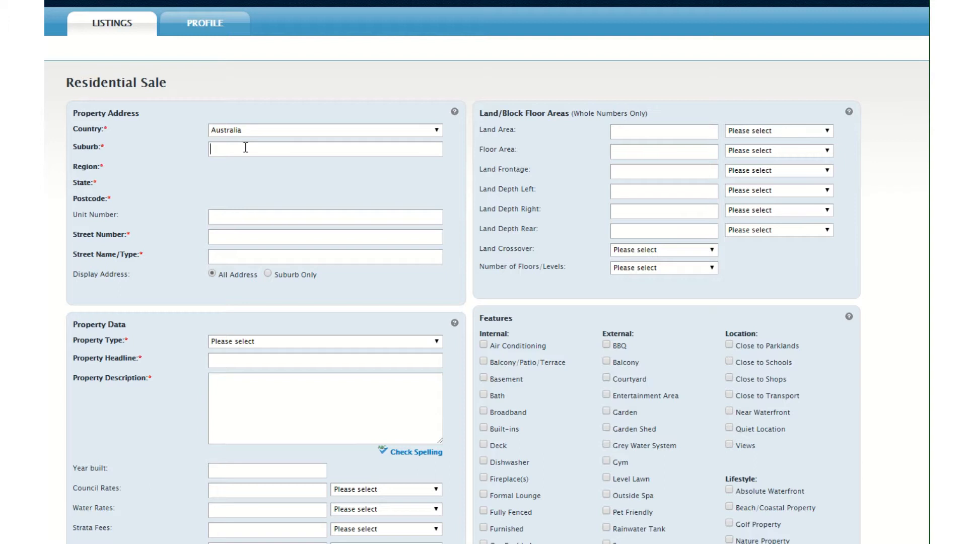
pyautogui.write('Syd')
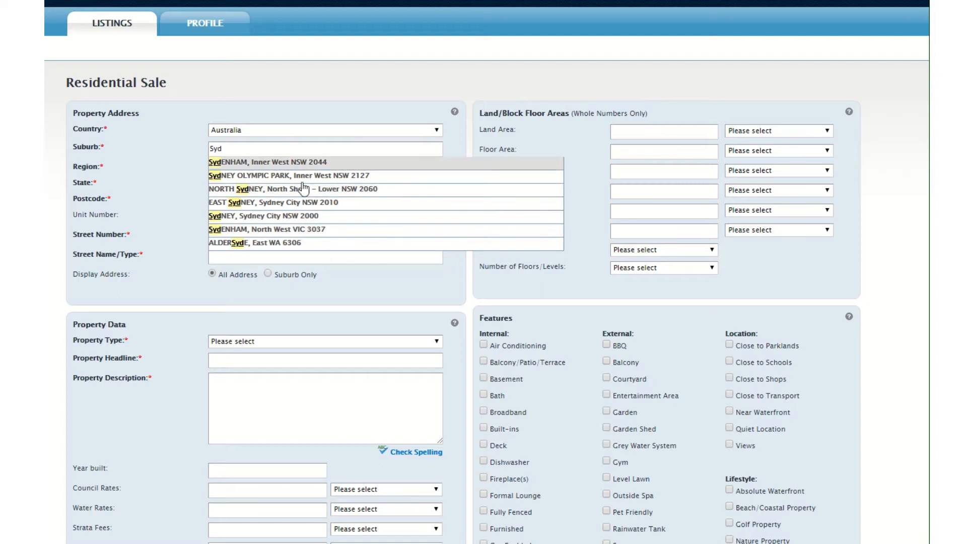
pyautogui.click(299, 216)
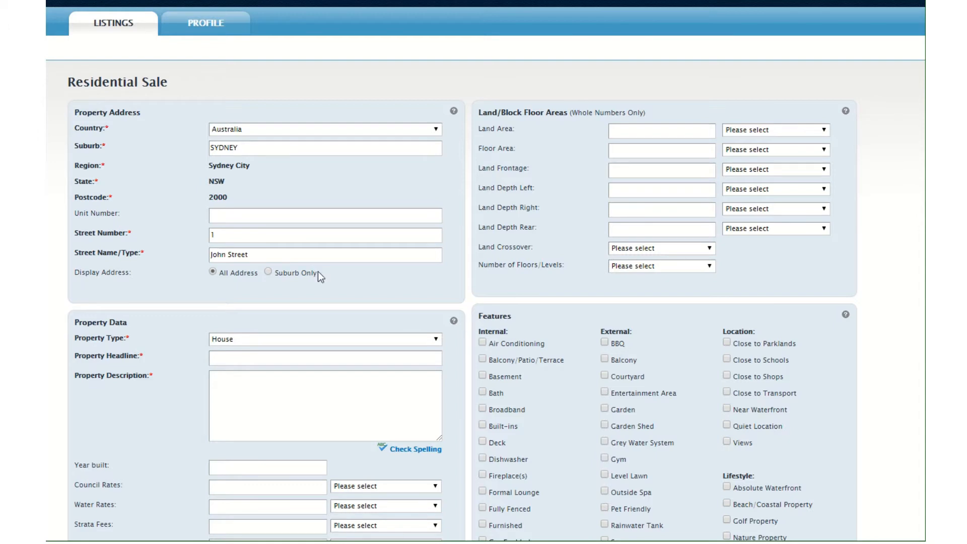
# Set the property type to House and the property headline to Stylish Family Home.
pyautogui.scroll(-5, 317, 273)
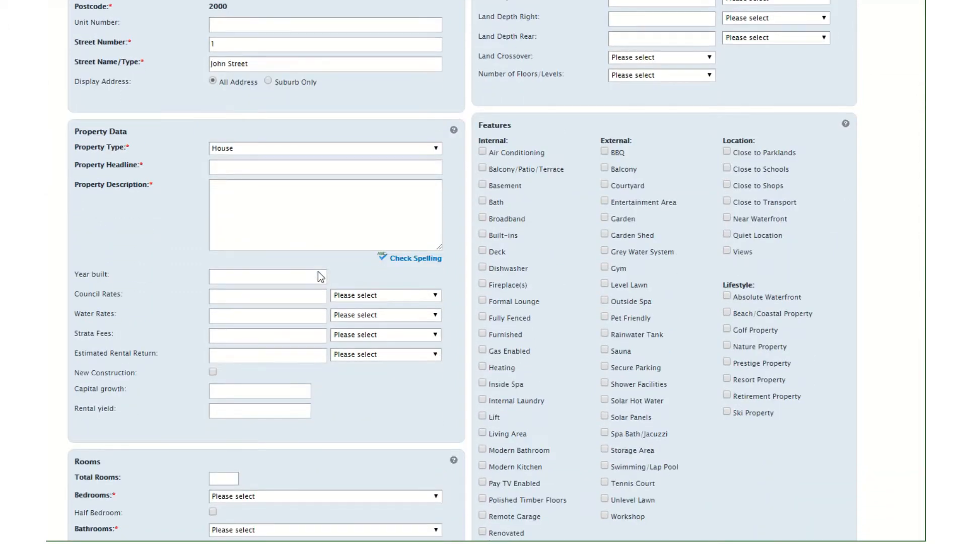
pyautogui.click(223, 85)
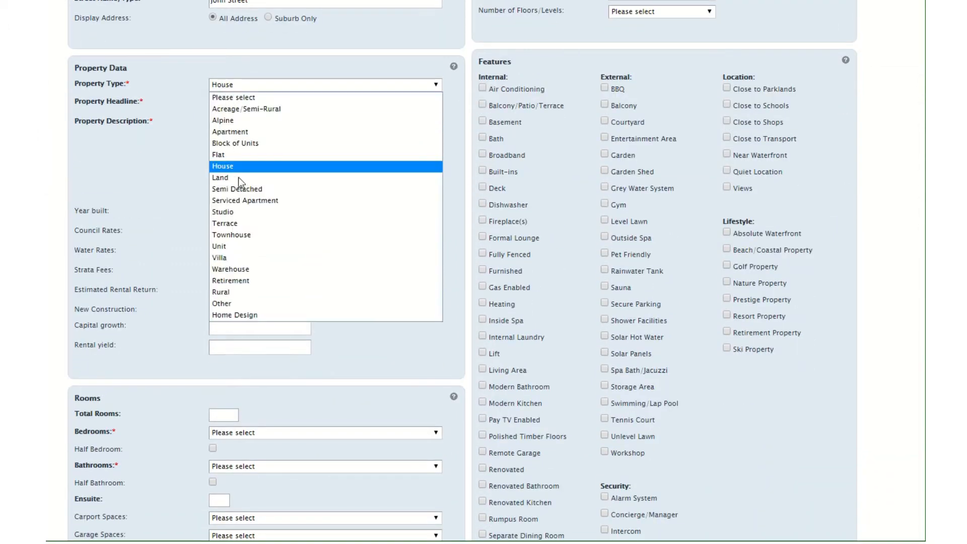
pyautogui.click(239, 166)
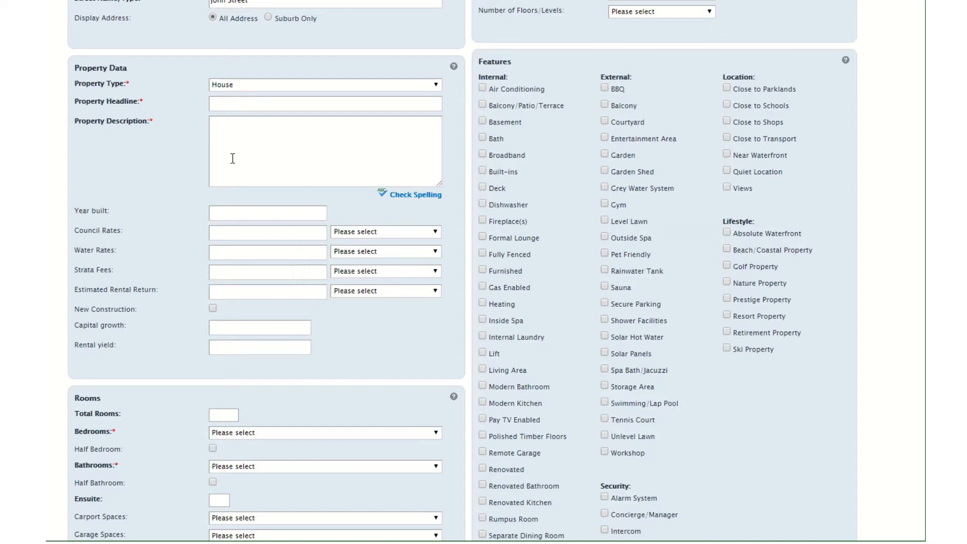
pyautogui.write('Stylish Family Home')
# Set the number of bedrooms to 4.
pyautogui.scroll(-5, 126, 234)
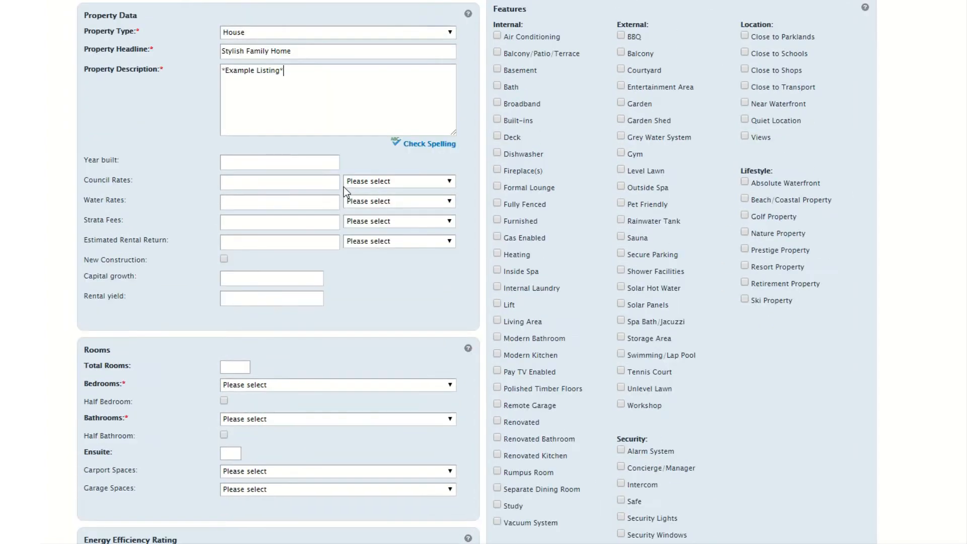
pyautogui.scroll(-2, 343, 186)
pyautogui.scroll(-2, 344, 186)
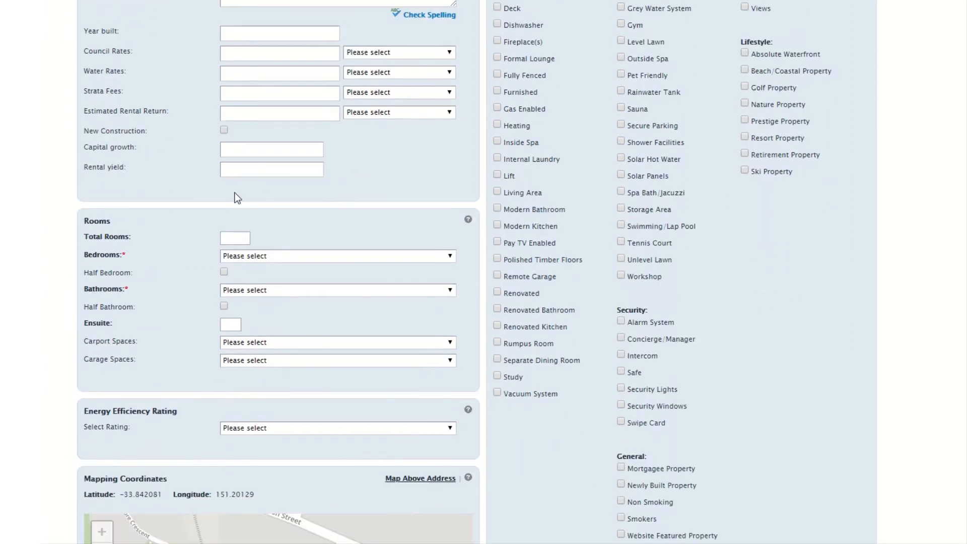
pyautogui.scroll(-2, 235, 197)
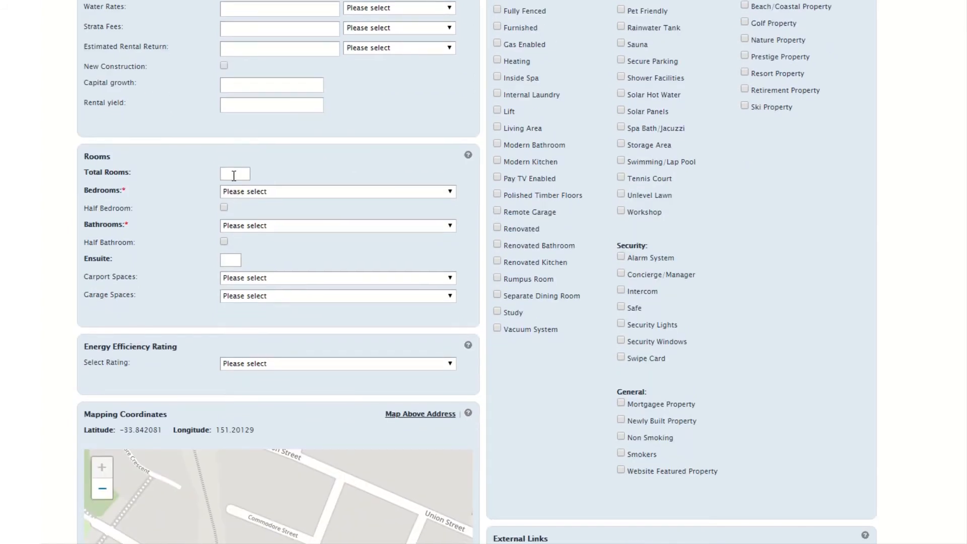
pyautogui.click(244, 191)
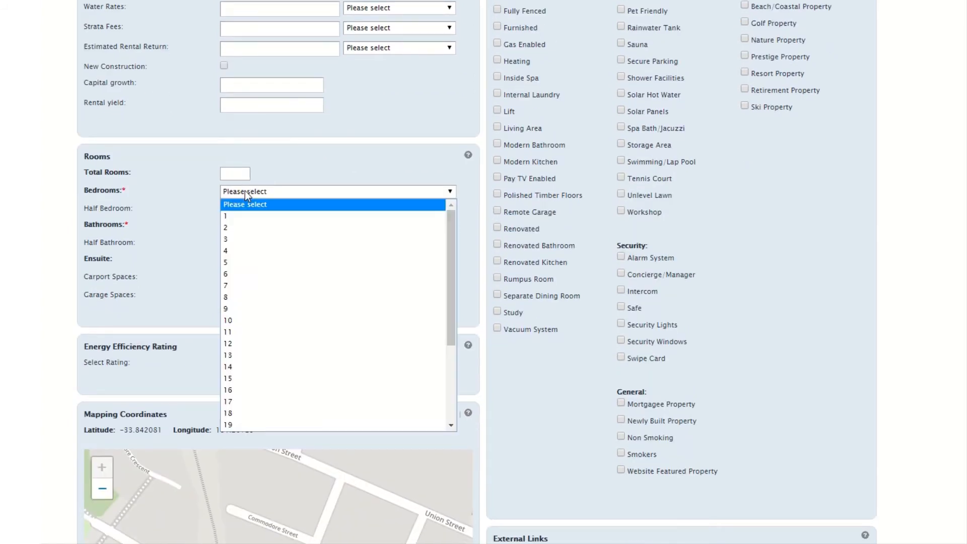
pyautogui.click(236, 251)
# Set the bathrooms to 3 and the carport spaces to 2.
pyautogui.click(244, 226)
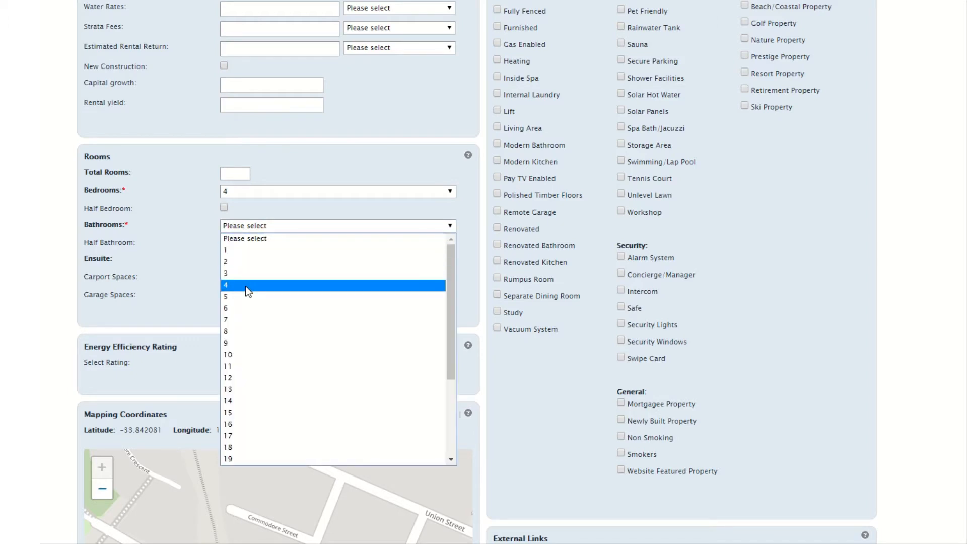
pyautogui.click(242, 263)
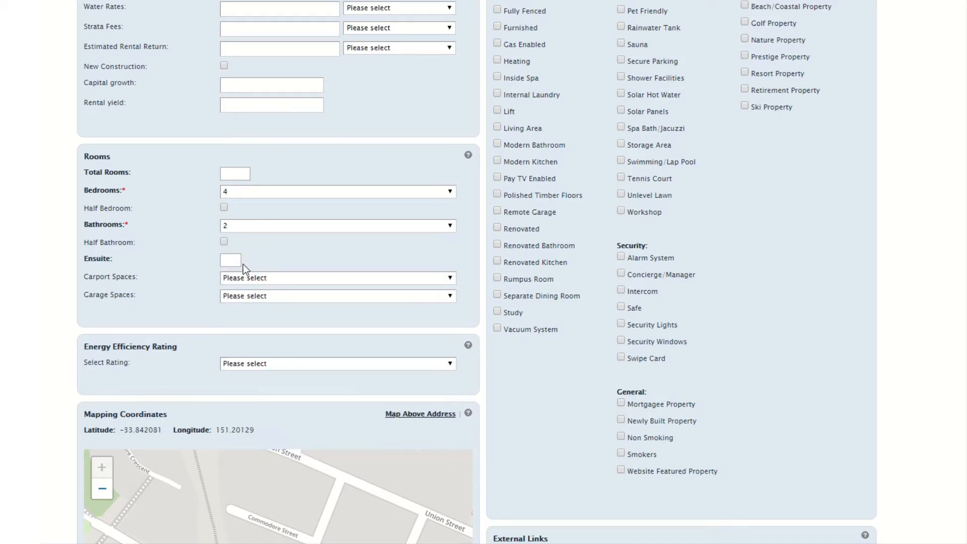
pyautogui.click(233, 230)
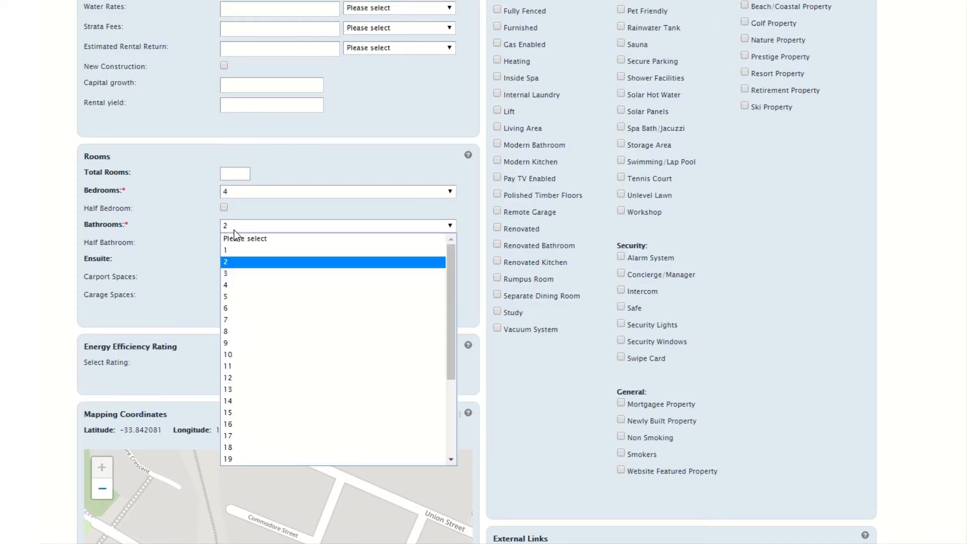
pyautogui.click(233, 273)
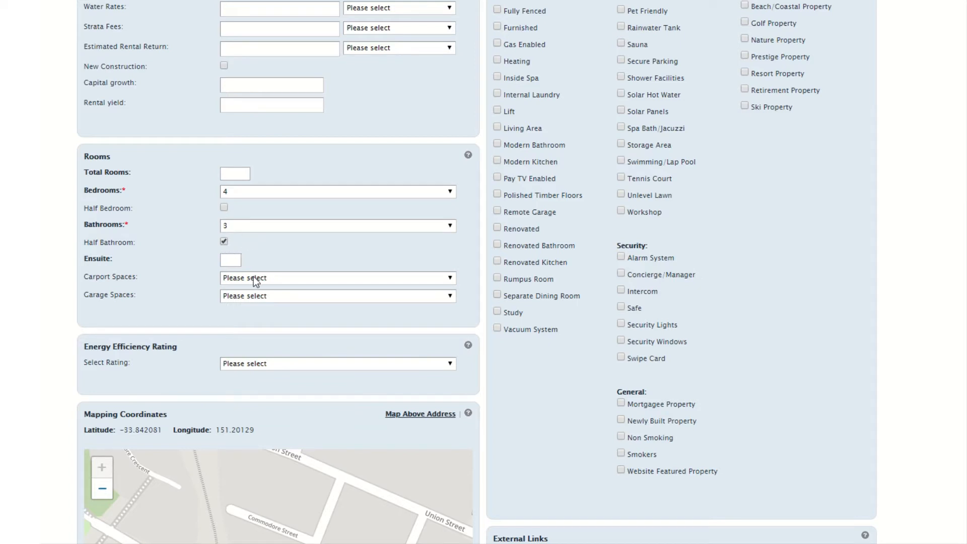
pyautogui.press('2')
# Enter a price/search price of 500000.
pyautogui.scroll(-3, 252, 276)
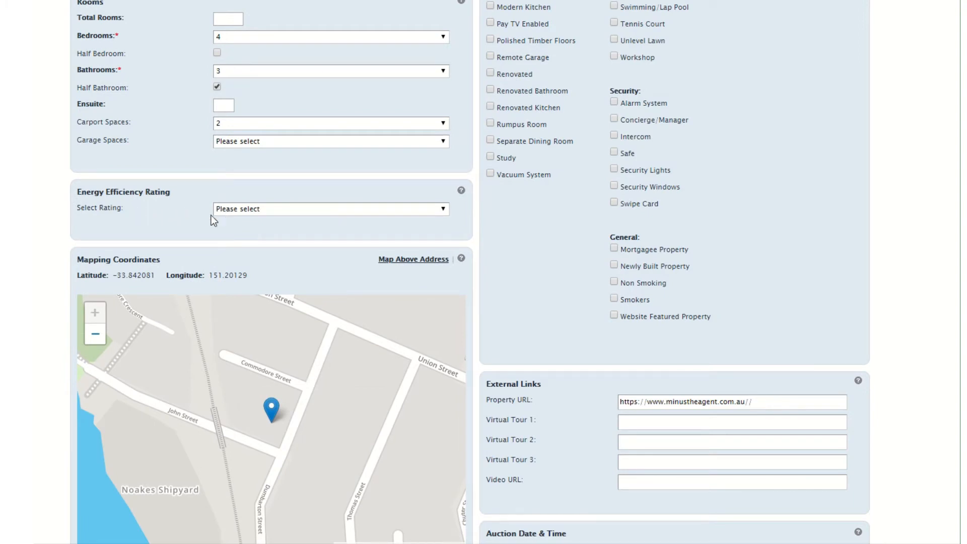
pyautogui.scroll(-3, 210, 215)
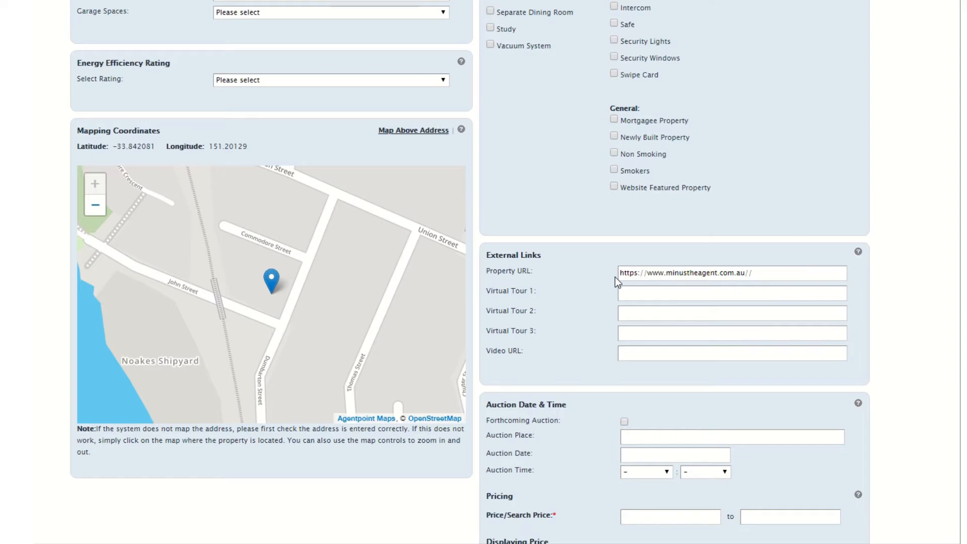
pyautogui.scroll(13, 626, 134)
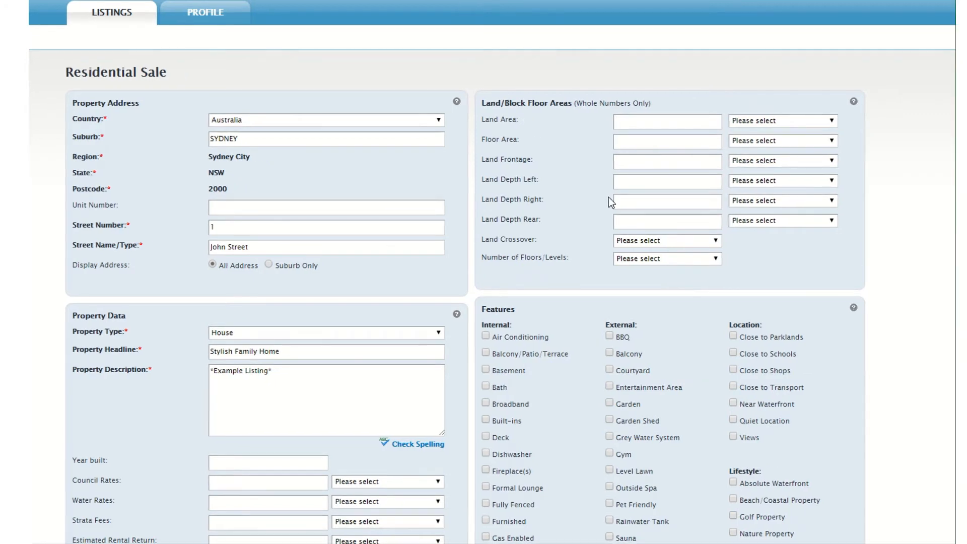
pyautogui.scroll(-1, 608, 197)
pyautogui.scroll(-3, 608, 198)
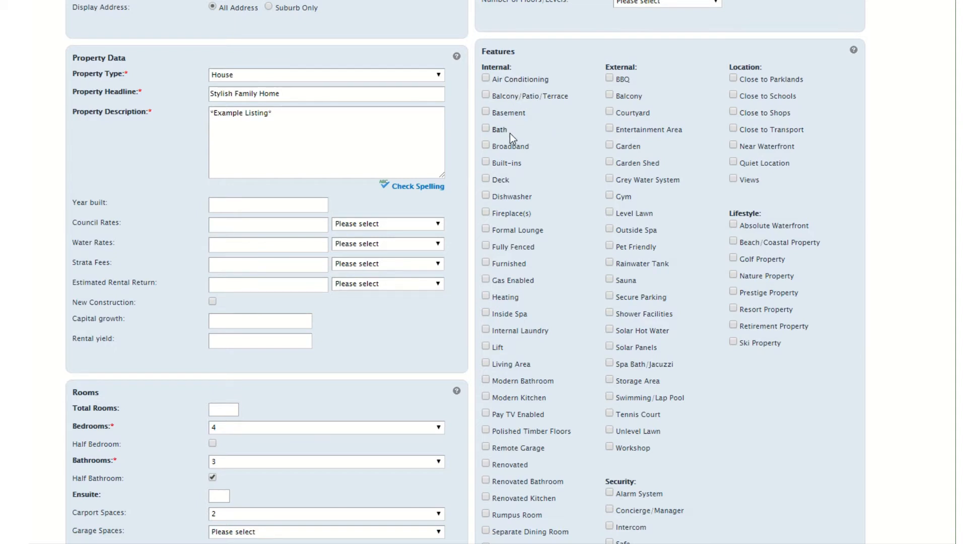
pyautogui.scroll(-10, 530, 95)
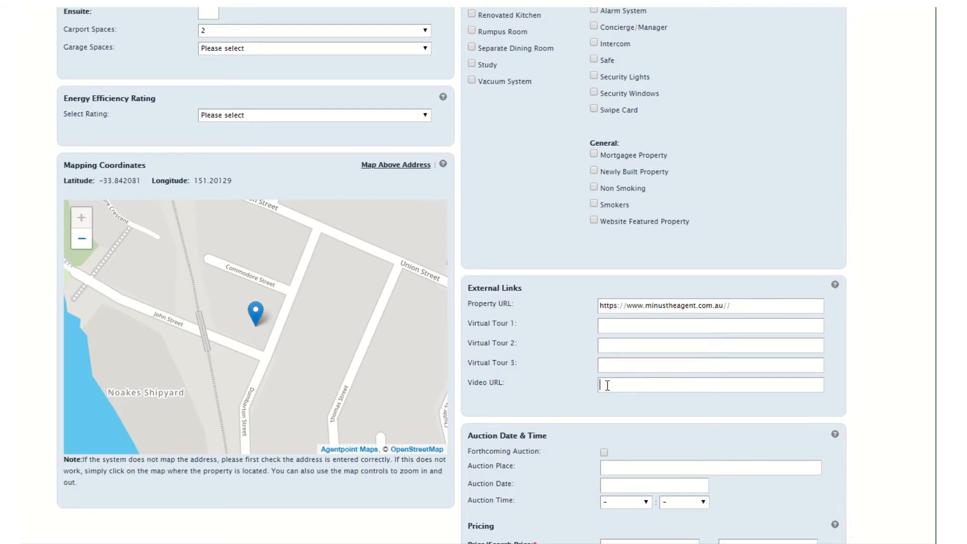
pyautogui.scroll(-5, 607, 386)
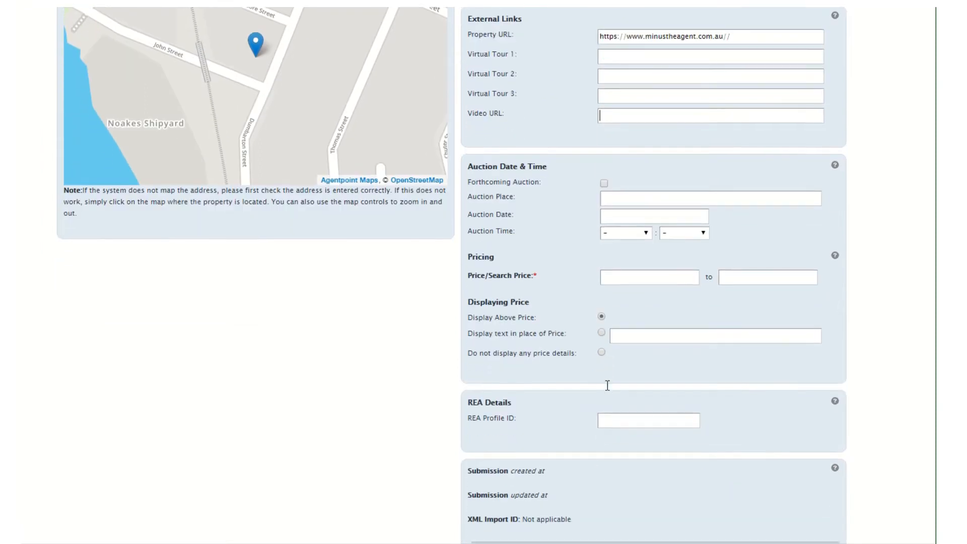
pyautogui.scroll(-1, 608, 386)
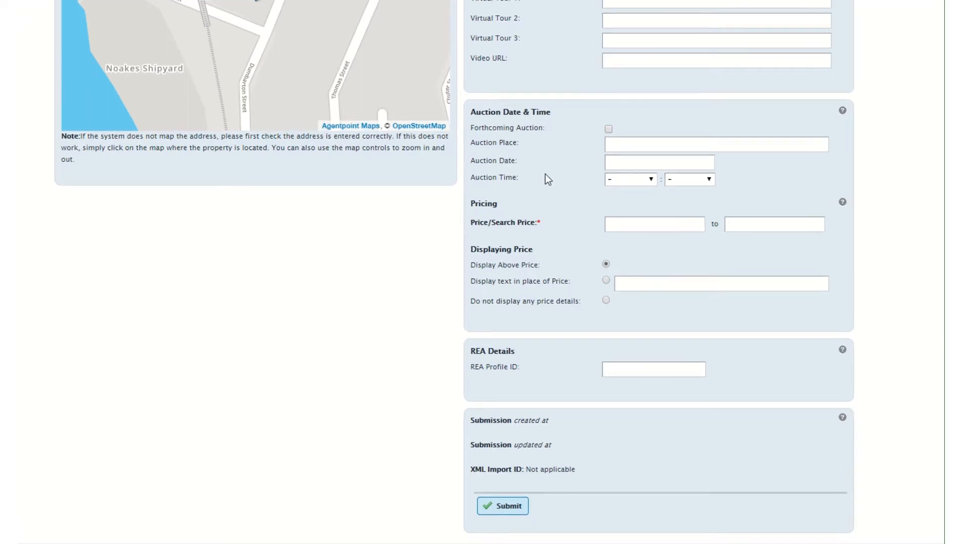
pyautogui.click(611, 224)
pyautogui.write('500000')
# Choose not to display any price details and submit the listing.
pyautogui.click(622, 284)
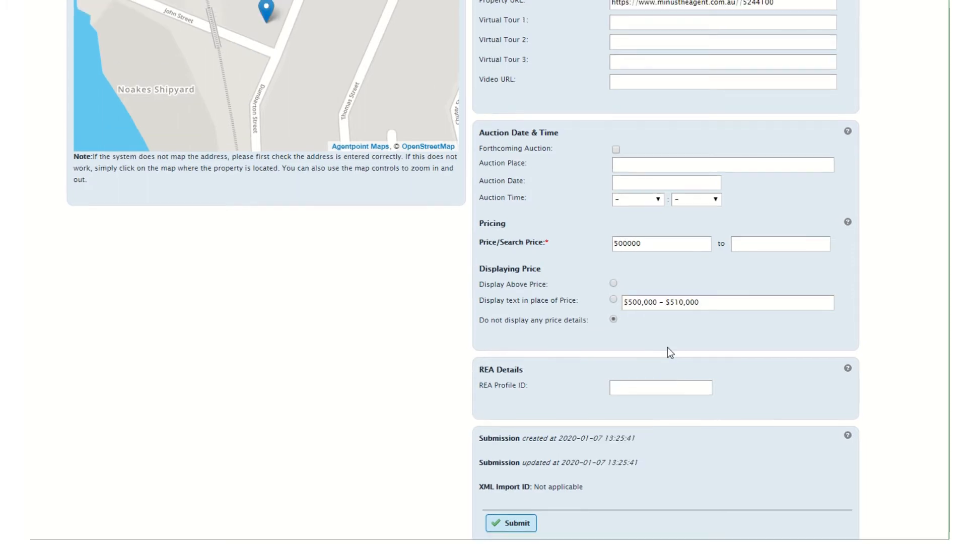
pyautogui.tripleClick(706, 305)
pyautogui.moveTo(699, 304); pyautogui.dragTo(669, 310)
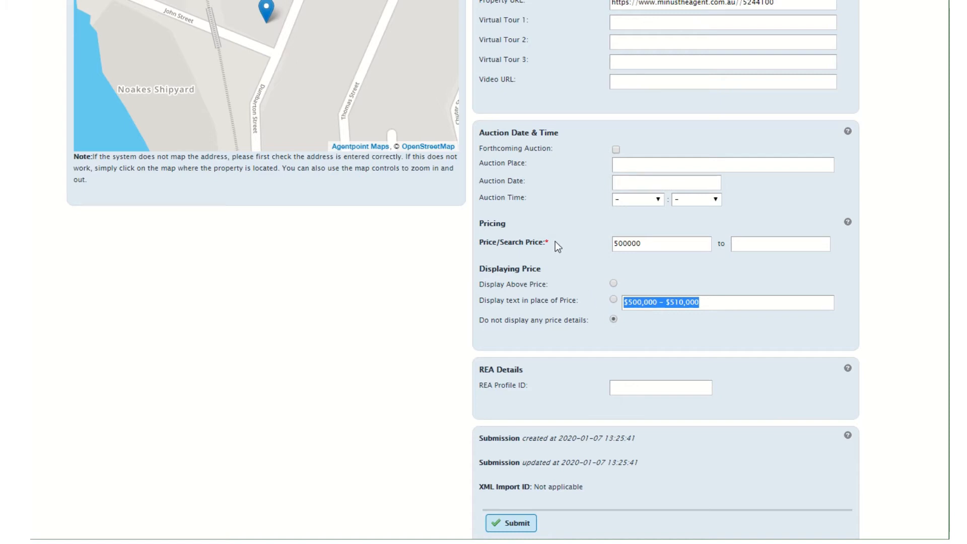
pyautogui.click(516, 524)
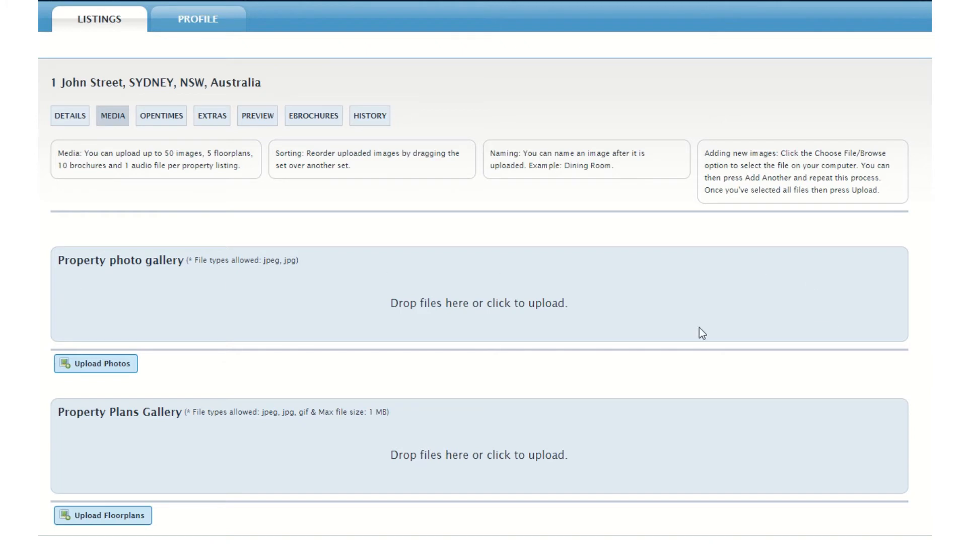
# Upload the photos Example 1 and Example 2 to the property photo gallery.
pyautogui.click(86, 326)
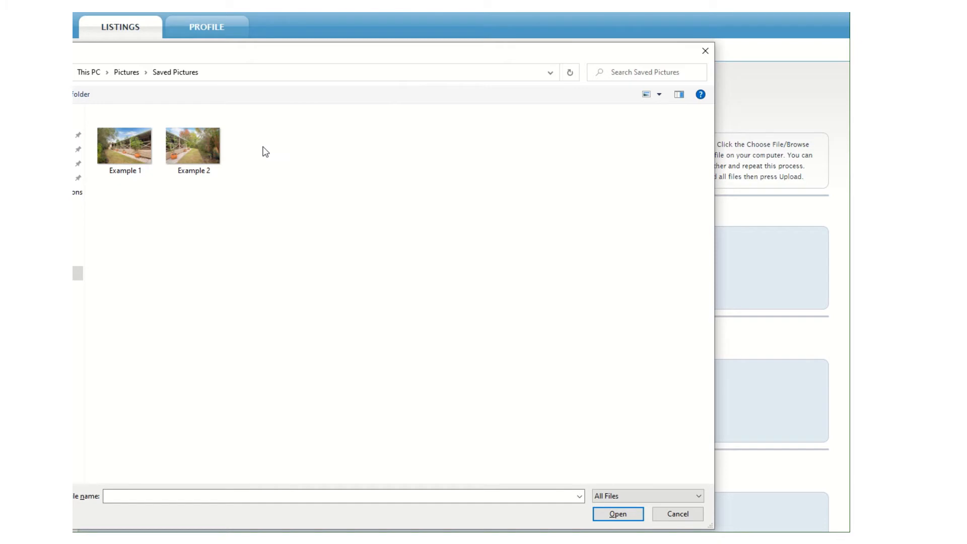
pyautogui.click(220, 150)
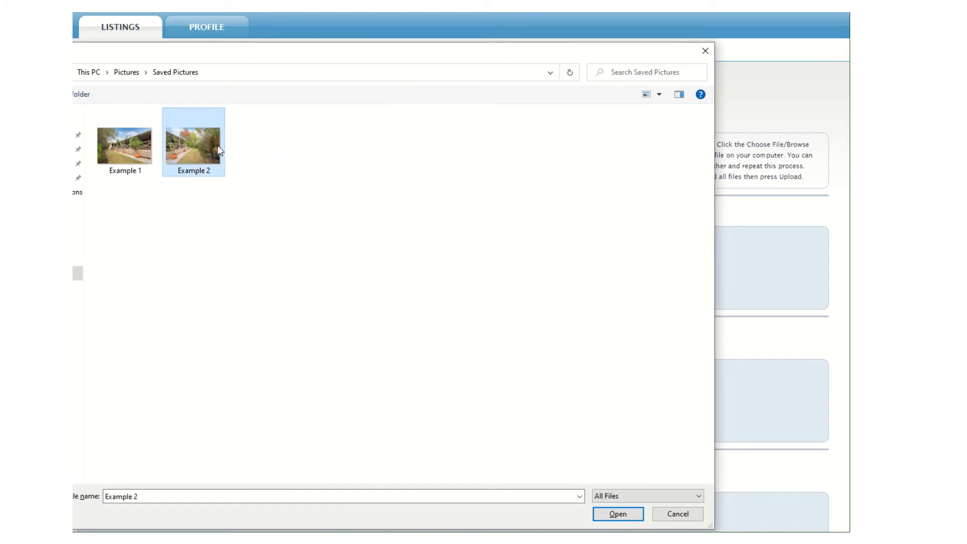
pyautogui.keyDown('ctrl'); pyautogui.click(139, 154); pyautogui.keyUp('ctrl')
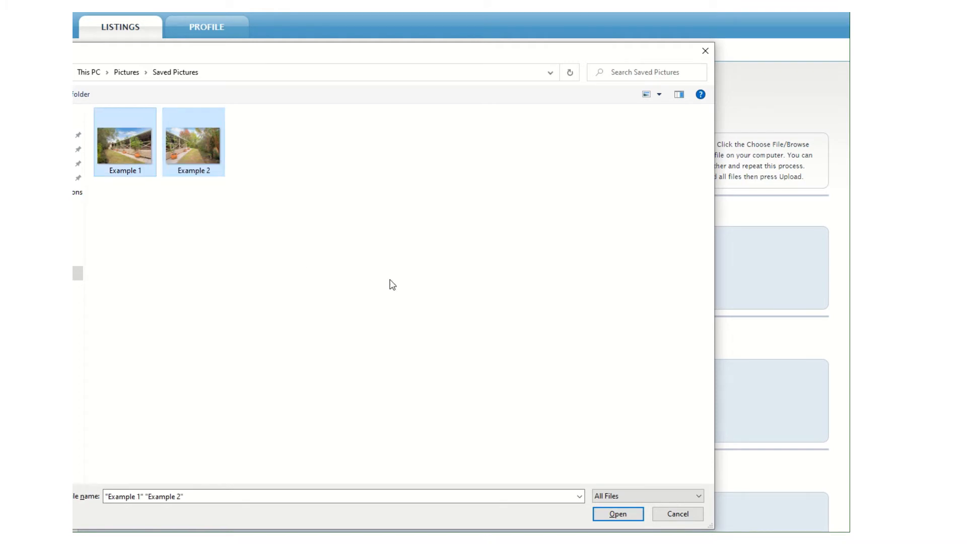
pyautogui.click(617, 513)
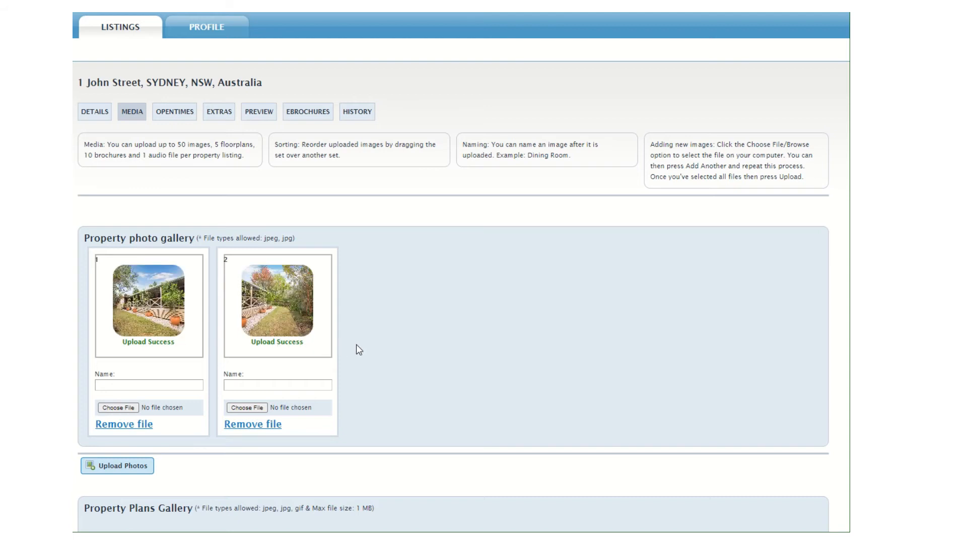
pyautogui.click(141, 475)
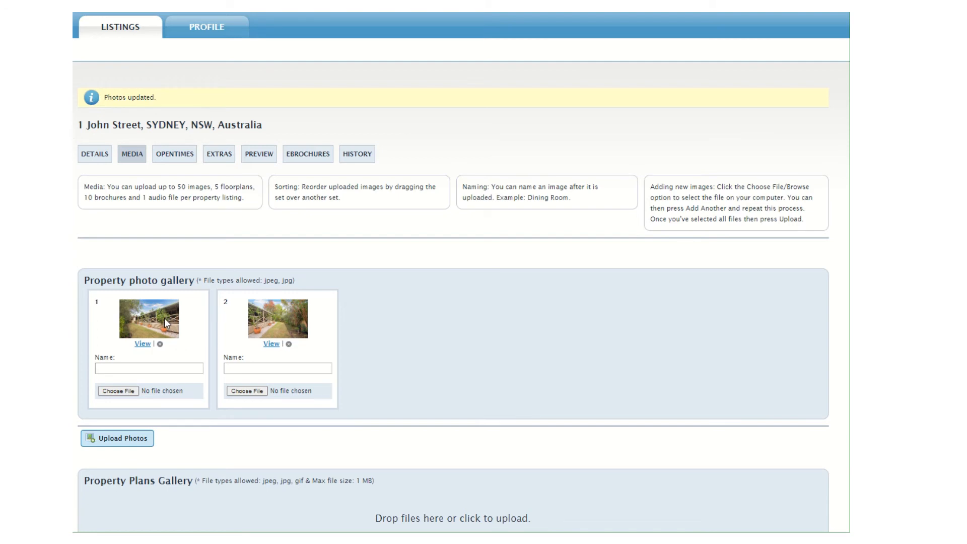
# Swap the order of the two photos in the gallery.
pyautogui.moveTo(164, 318); pyautogui.dragTo(378, 318)
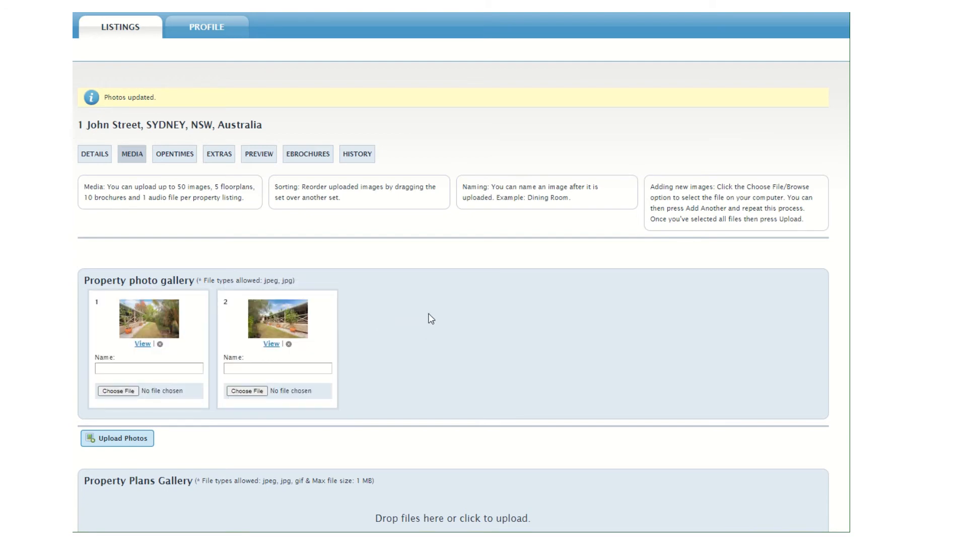
pyautogui.scroll(-1, 428, 318)
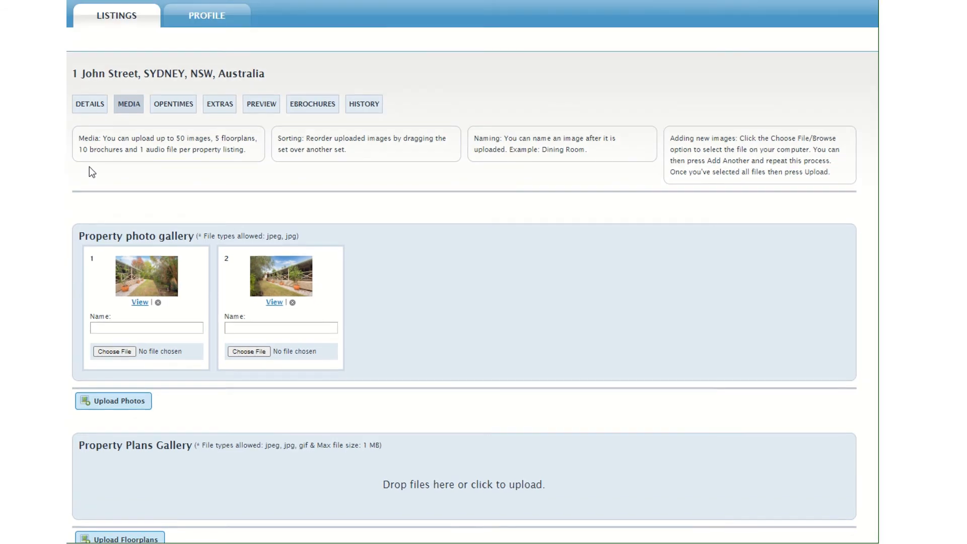
# Open the listing's details and review the saved property data.
pyautogui.click(88, 106)
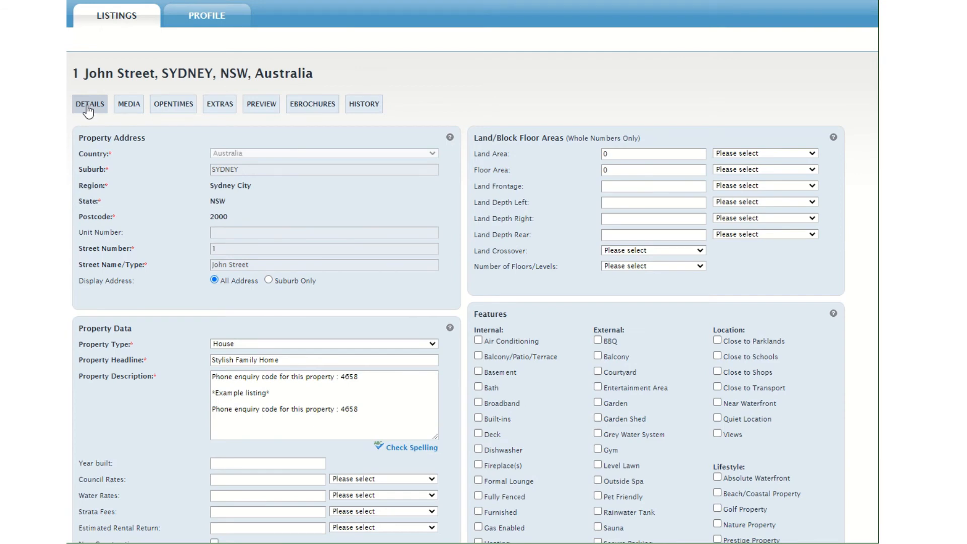
pyautogui.scroll(-3, 155, 147)
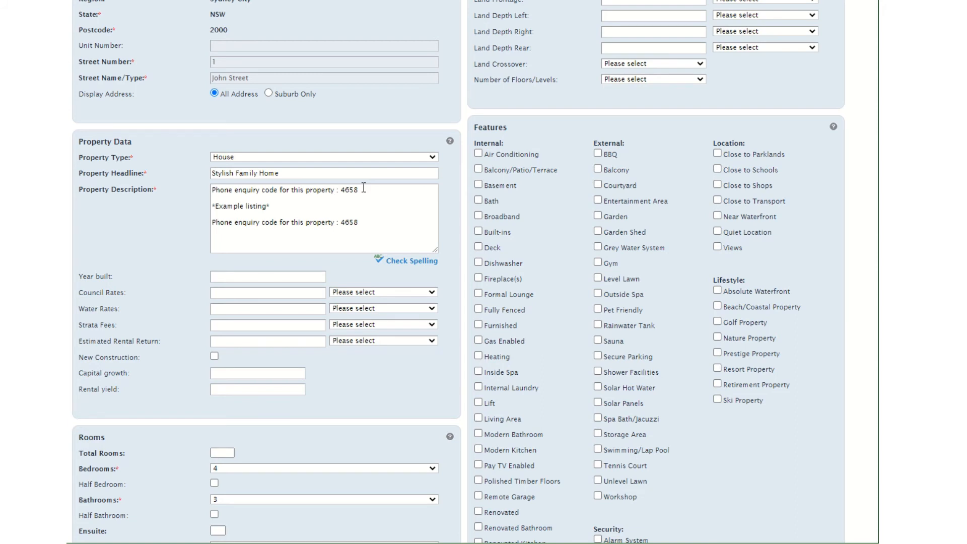
pyautogui.scroll(-10, 364, 187)
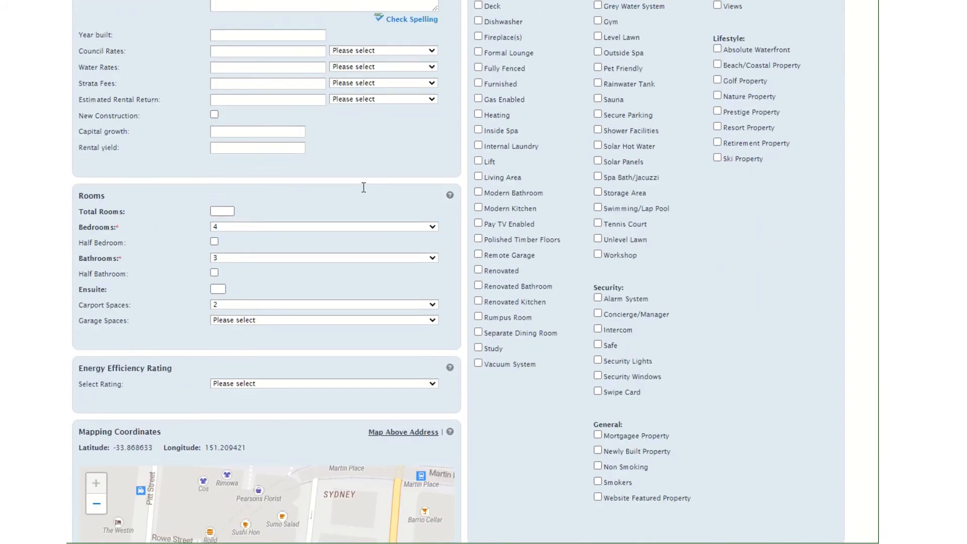
# Submit the listing details form again.
pyautogui.scroll(-7, 483, 192)
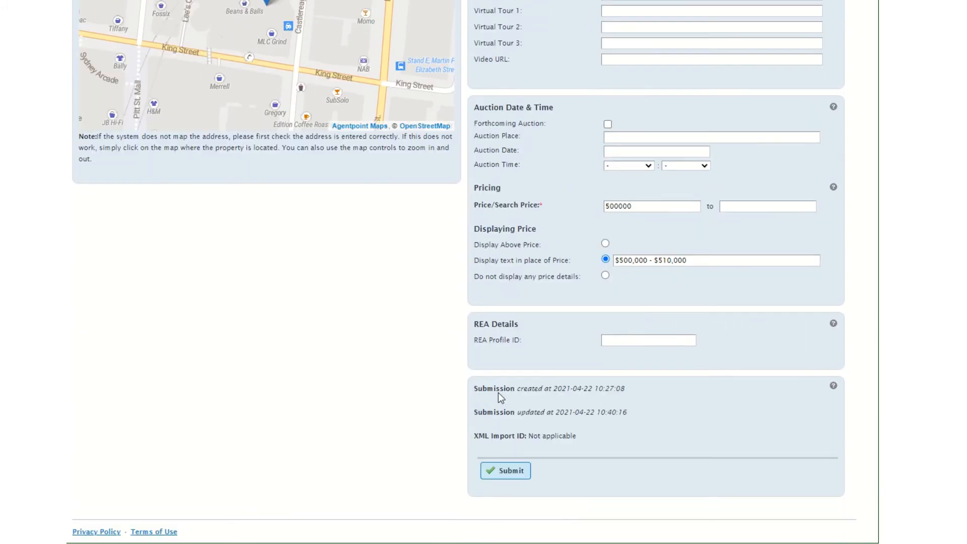
pyautogui.click(506, 473)
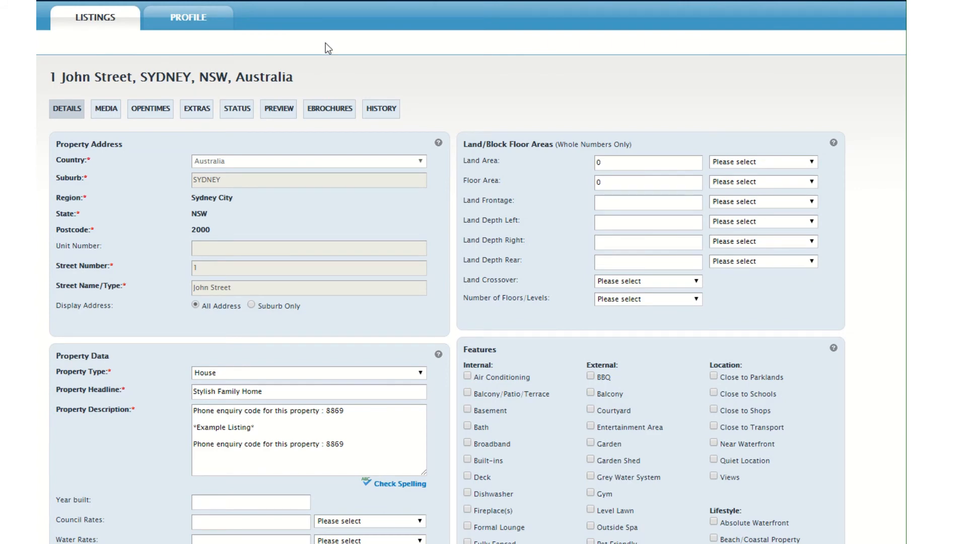
# Start a new open inspection dated 11/01/2020 running for 3 weeks.
pyautogui.click(154, 114)
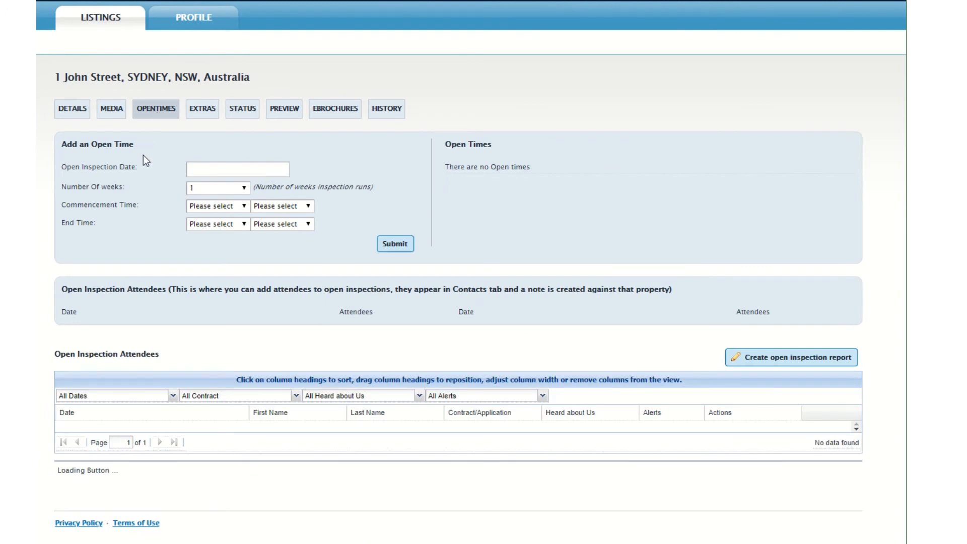
pyautogui.click(189, 169)
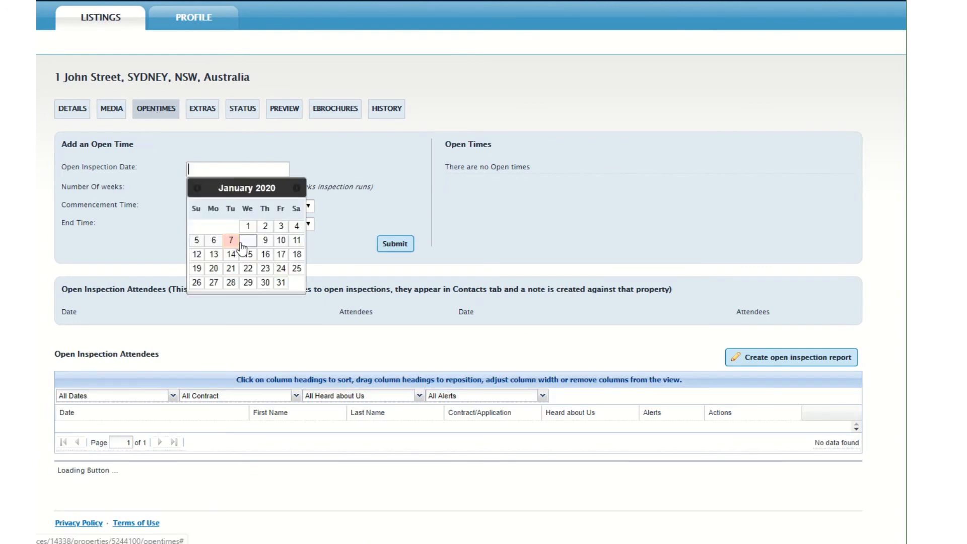
pyautogui.click(296, 240)
pyautogui.click(212, 188)
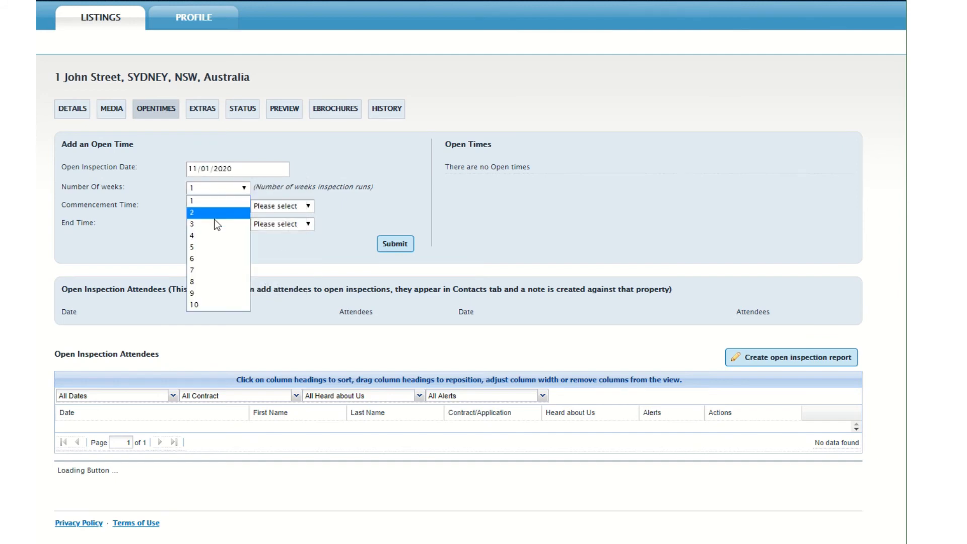
pyautogui.click(233, 170)
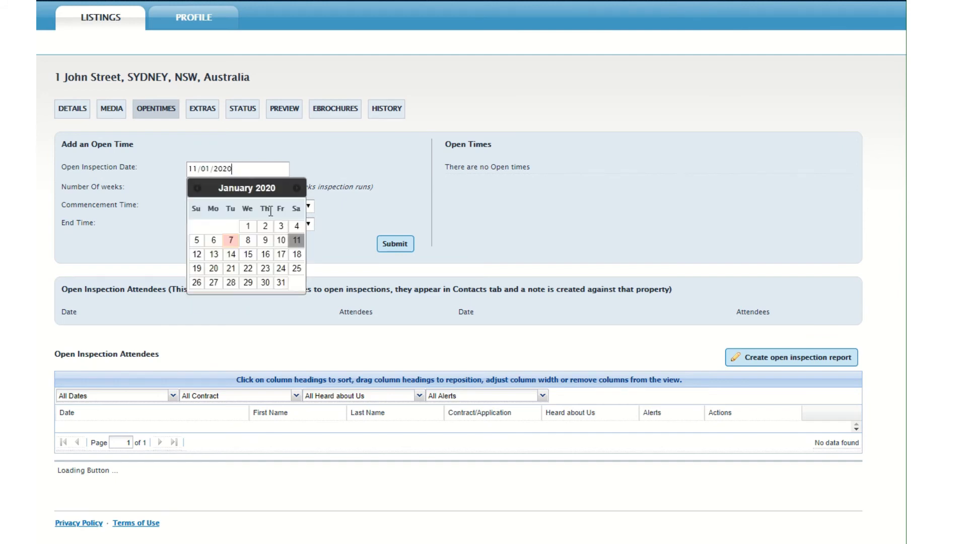
pyautogui.click(295, 242)
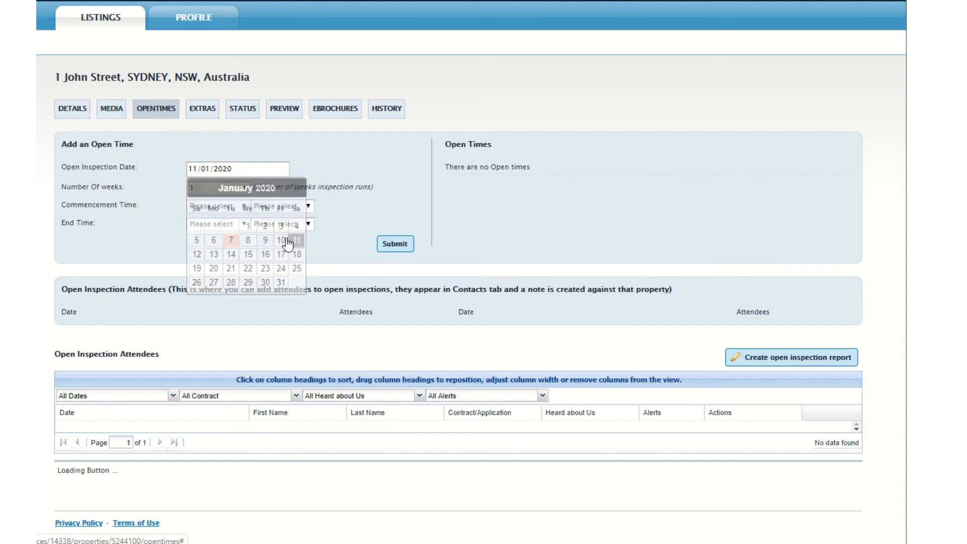
pyautogui.click(213, 188)
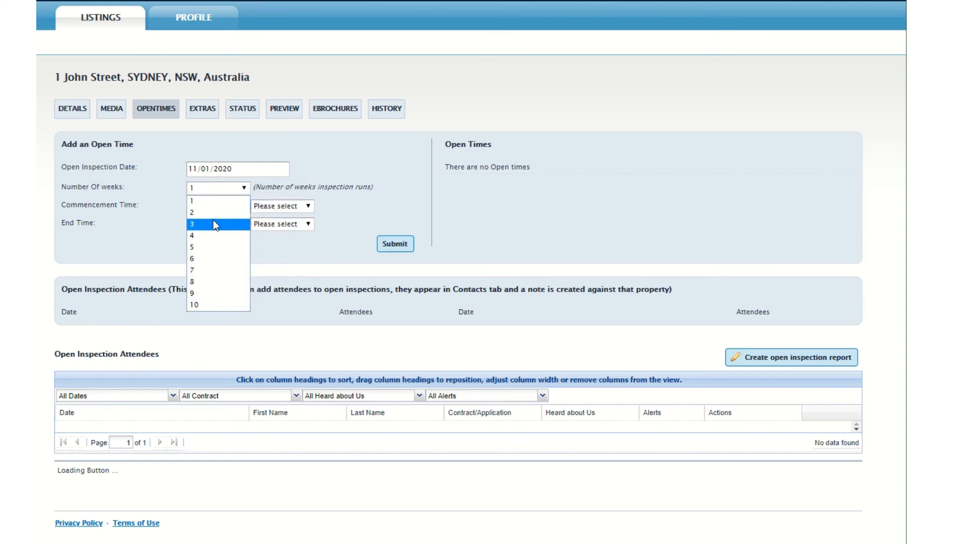
pyautogui.click(211, 224)
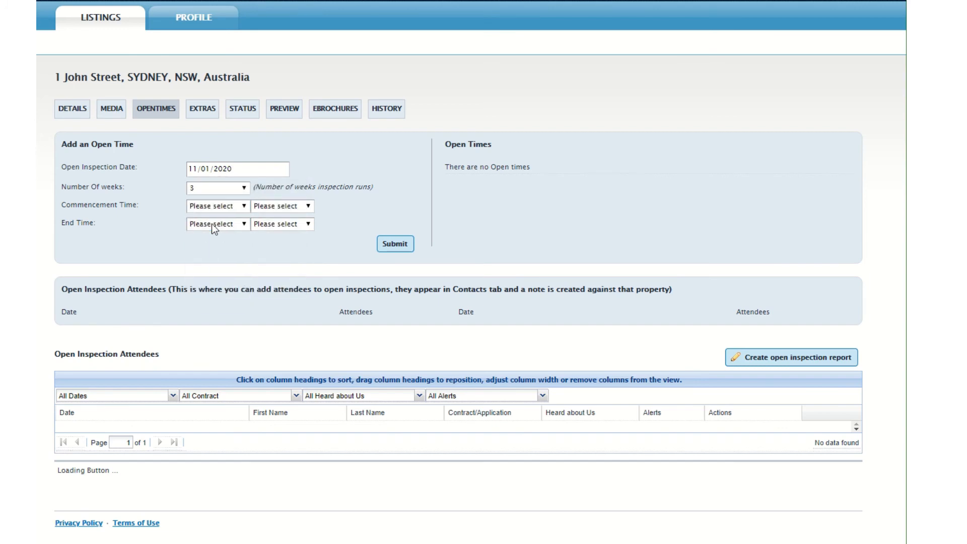
# Set the open inspection's time from 17:00 to 17:20 and submit it.
pyautogui.click(211, 210)
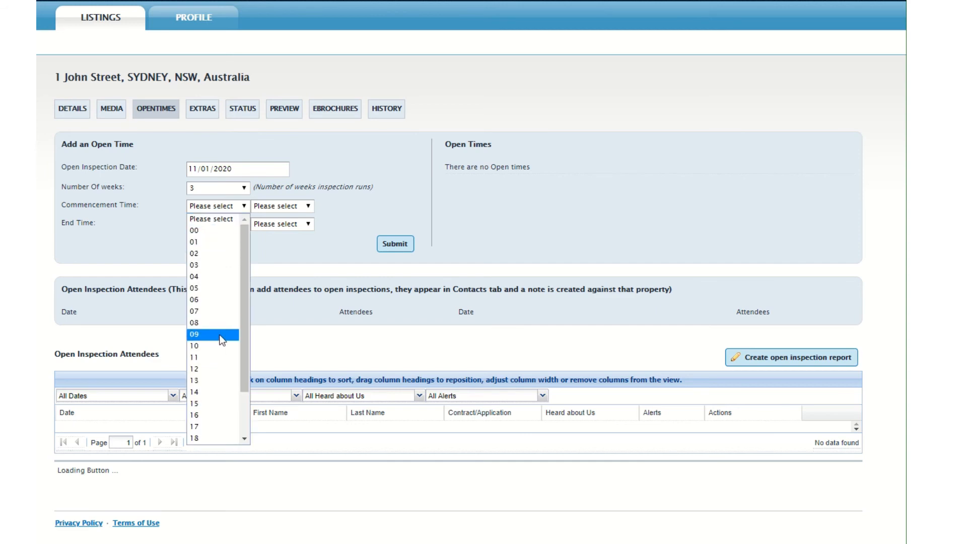
pyautogui.scroll(-2, 222, 340)
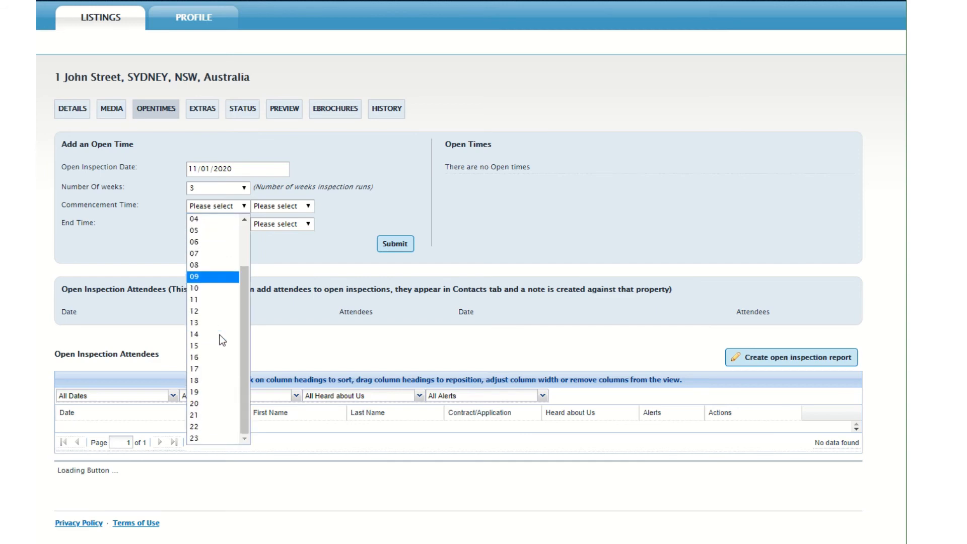
pyautogui.click(209, 368)
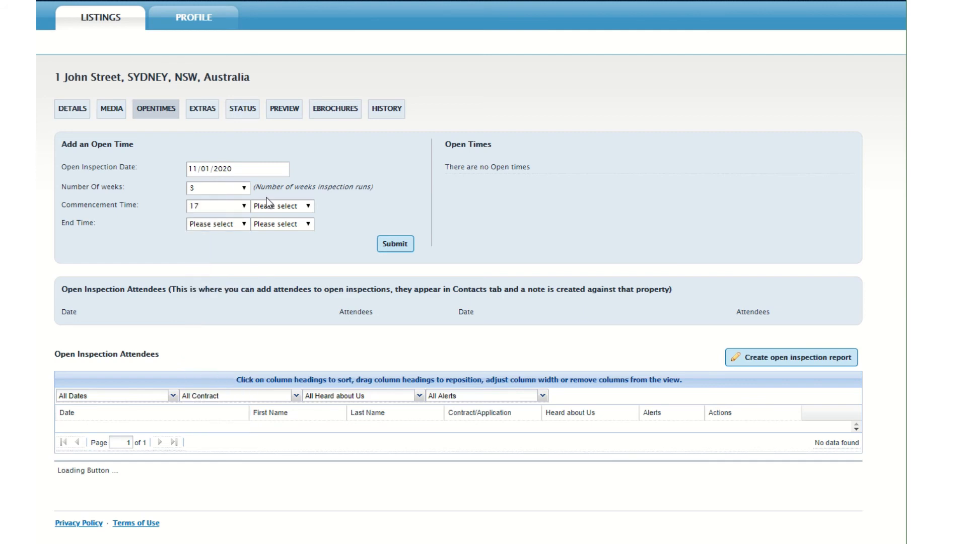
pyautogui.click(268, 206)
pyautogui.click(255, 226)
pyautogui.click(243, 226)
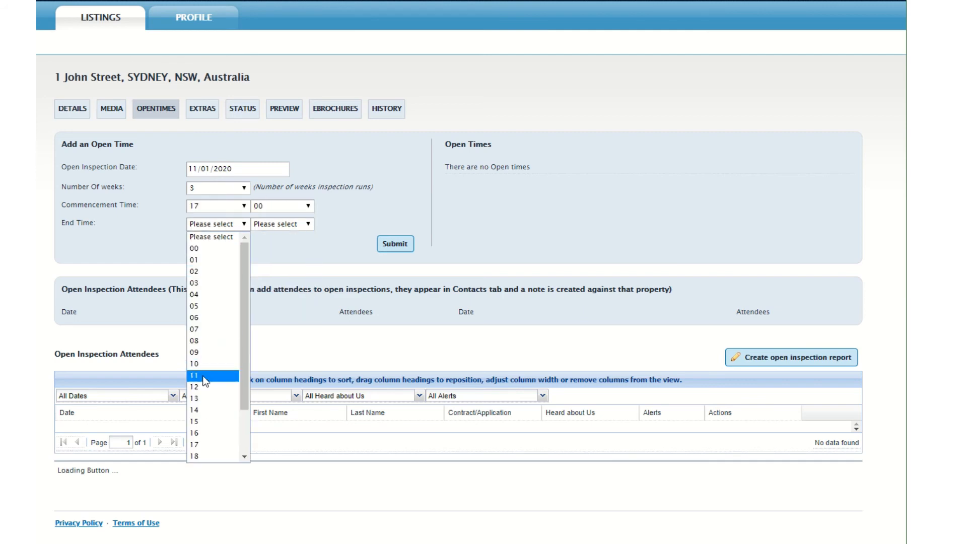
pyautogui.click(198, 445)
pyautogui.click(268, 225)
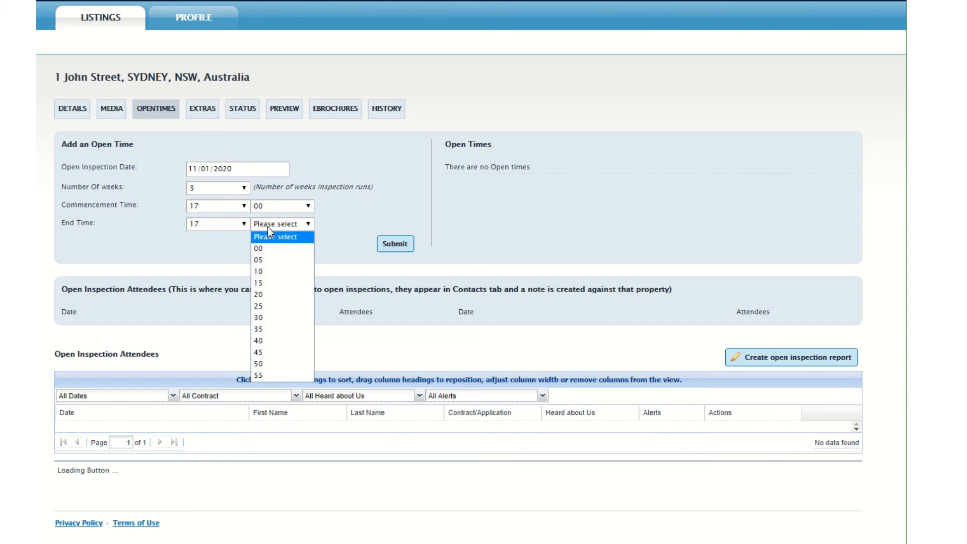
pyautogui.click(264, 294)
pyautogui.click(395, 244)
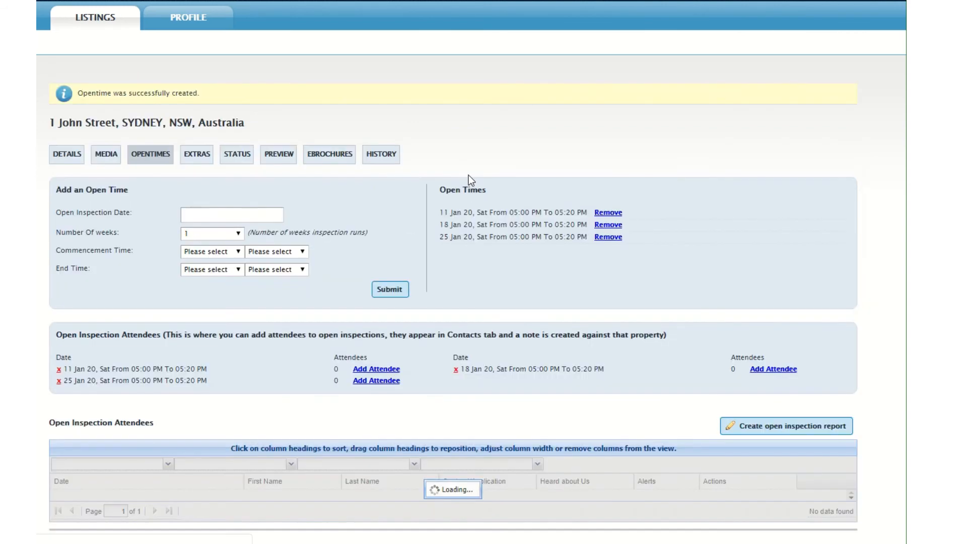
# Remove the 11 Jan 20 open time from the list of open times.
pyautogui.moveTo(439, 212); pyautogui.dragTo(590, 237)
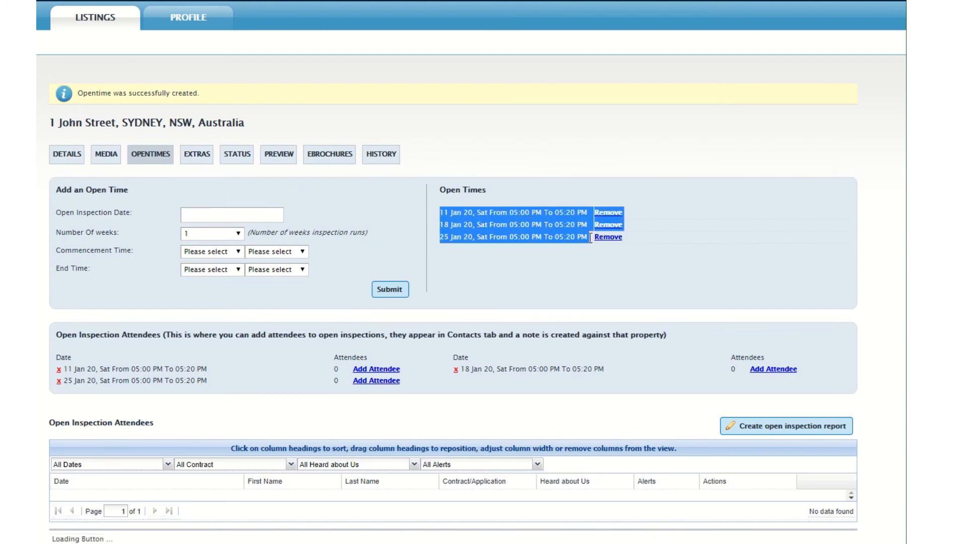
pyautogui.click(533, 283)
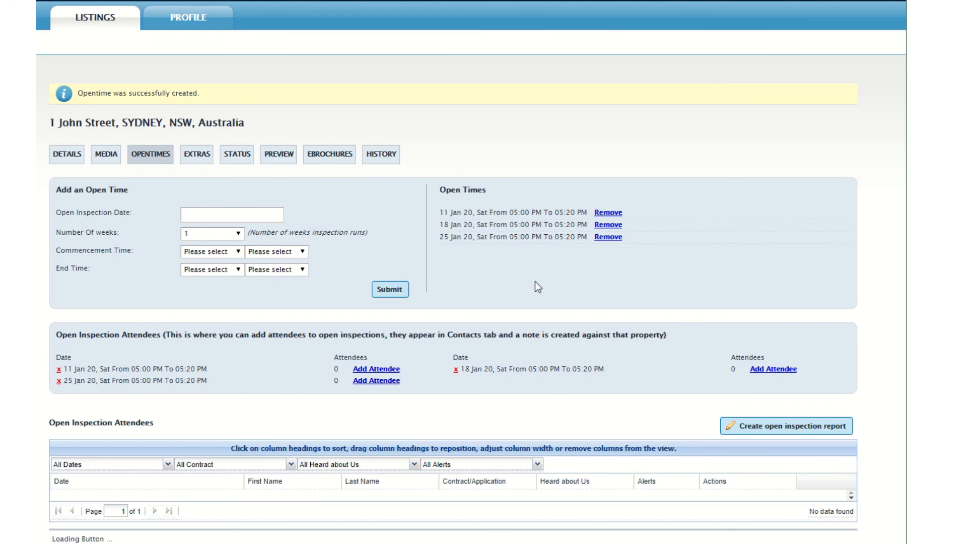
pyautogui.click(607, 213)
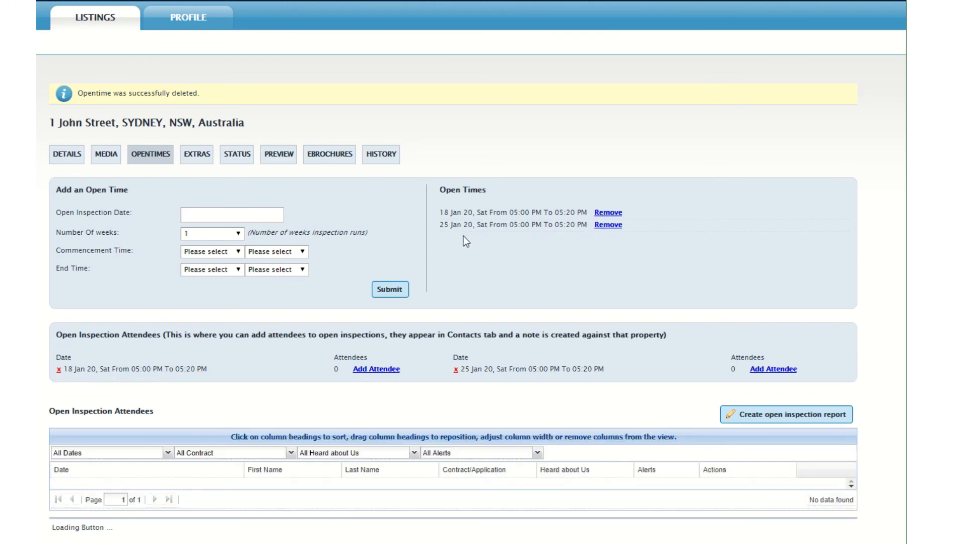
pyautogui.click(218, 219)
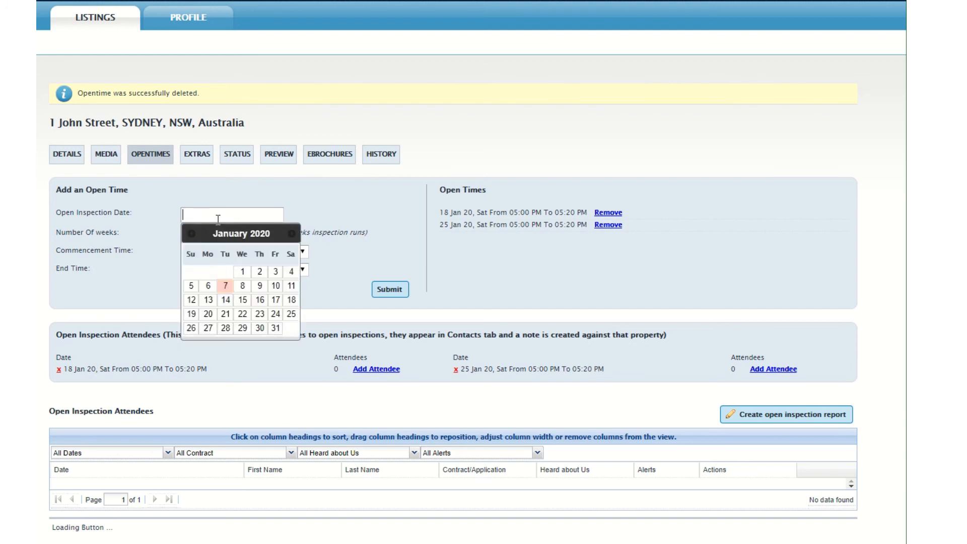
pyautogui.click(268, 192)
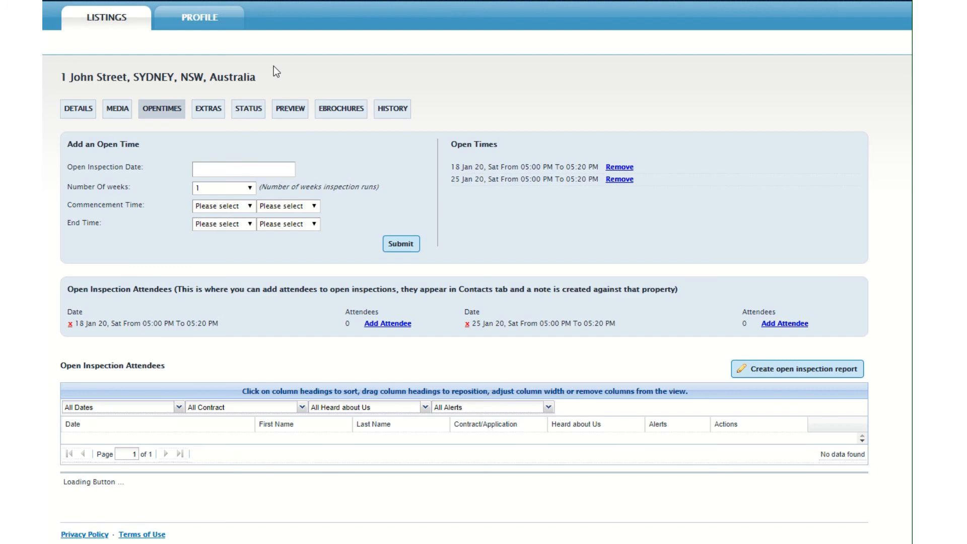
# Check the listing's property status, then change the status filter on the all-listings overview.
pyautogui.click(249, 113)
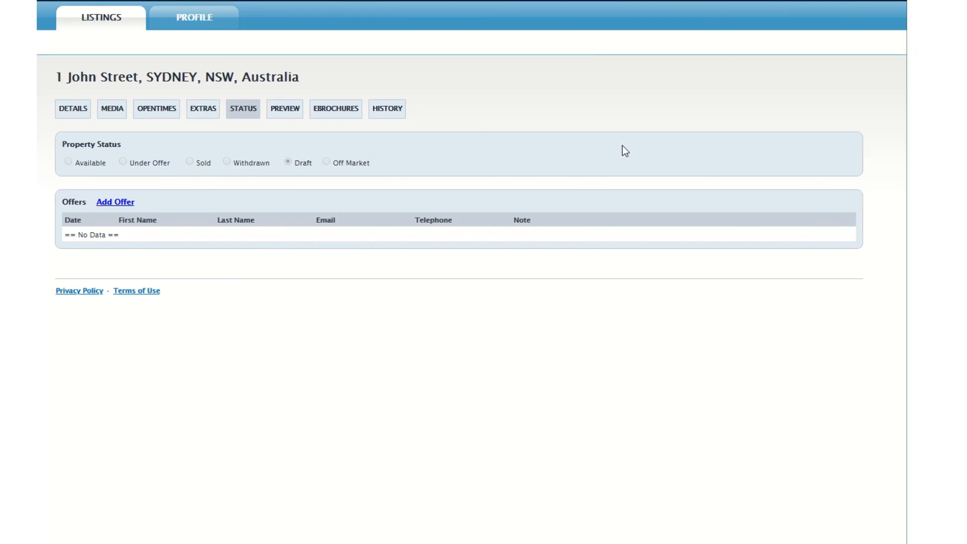
pyautogui.click(115, 26)
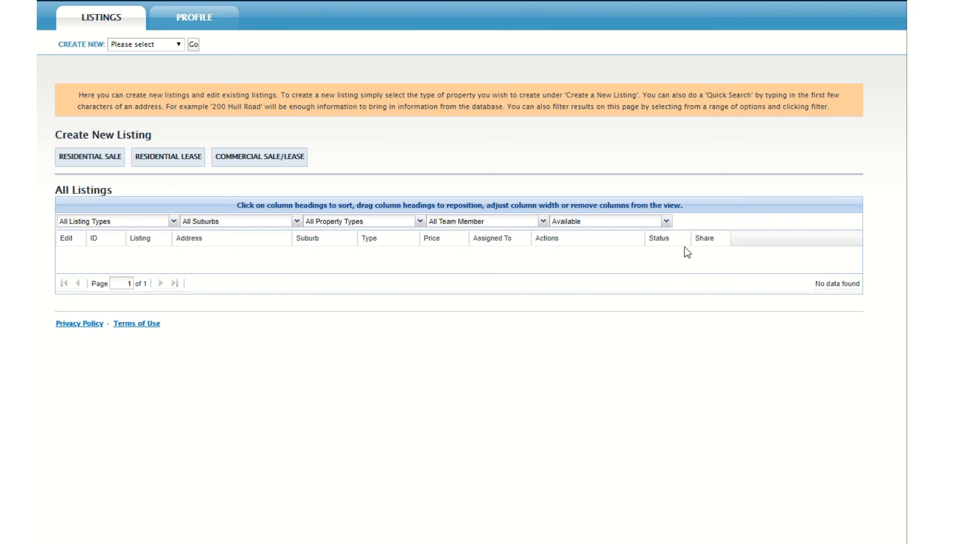
pyautogui.click(668, 225)
pyautogui.click(607, 309)
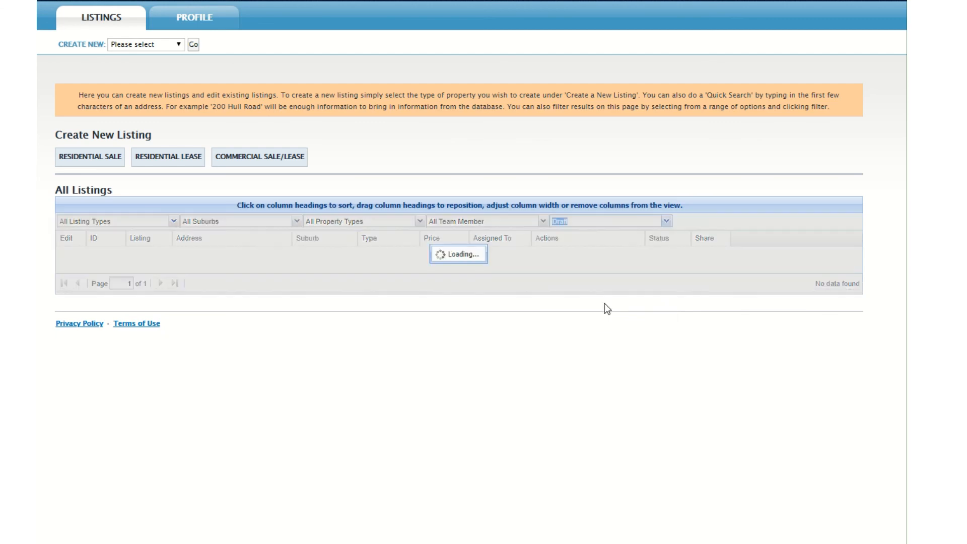